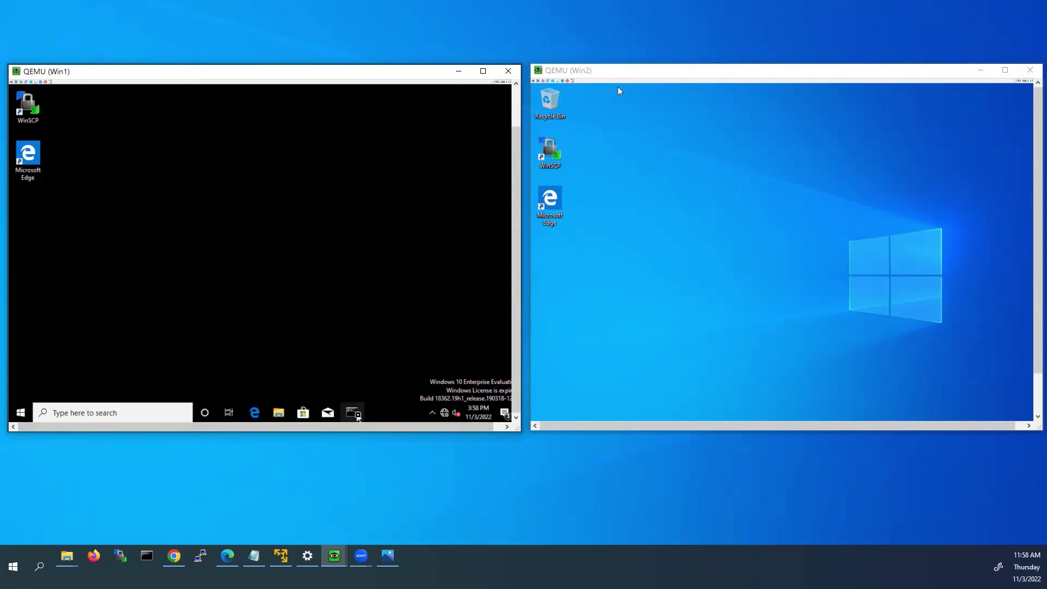
Run ipconfig in Win1's Command Prompt and highlight its IPv4 address 10.10.10.1.
left_click(353, 413)
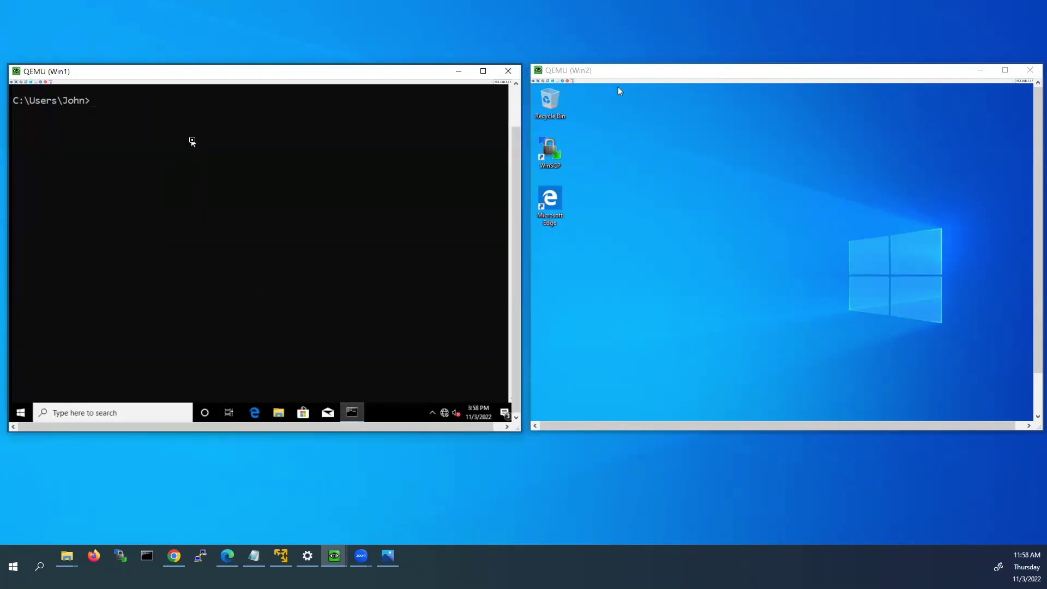
type("ipconfig")
key("Return")
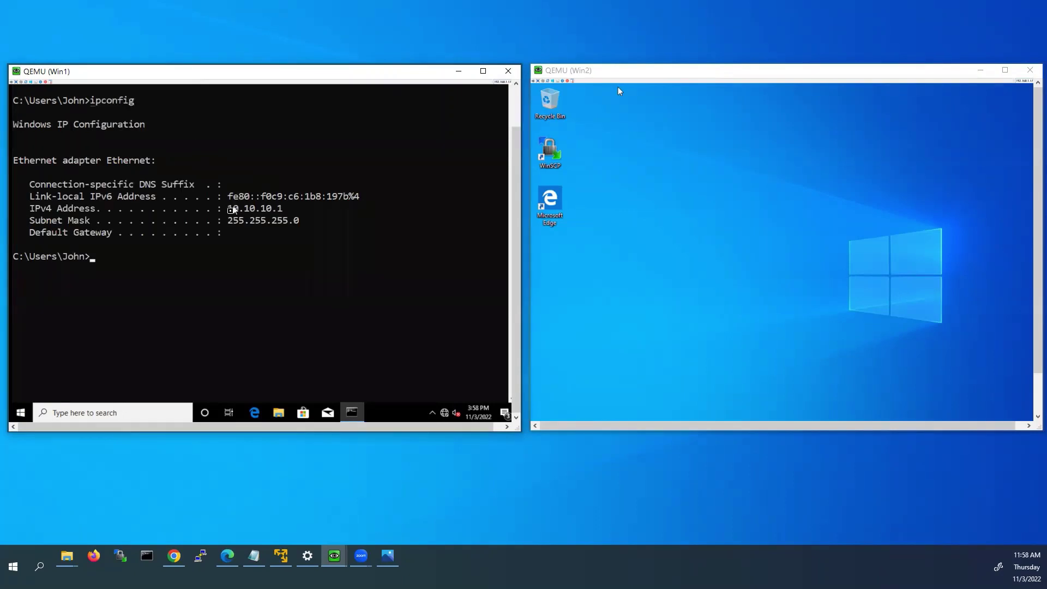
left_click_drag(228, 208, 283, 211)
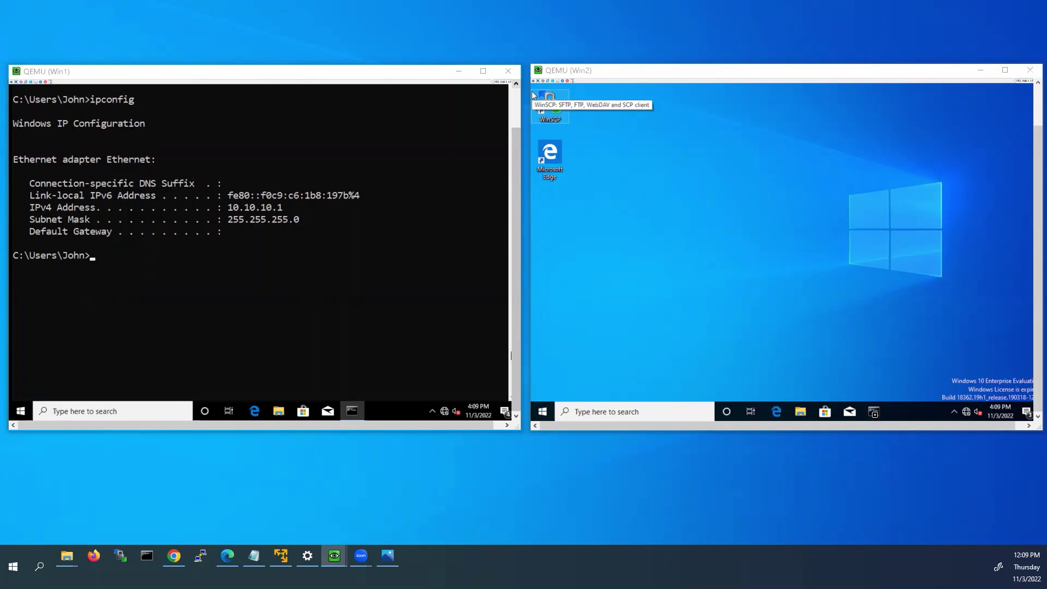
Start a continuous 'ping 10.10.10.1 -t' from Win2's Command Prompt.
left_click(874, 411)
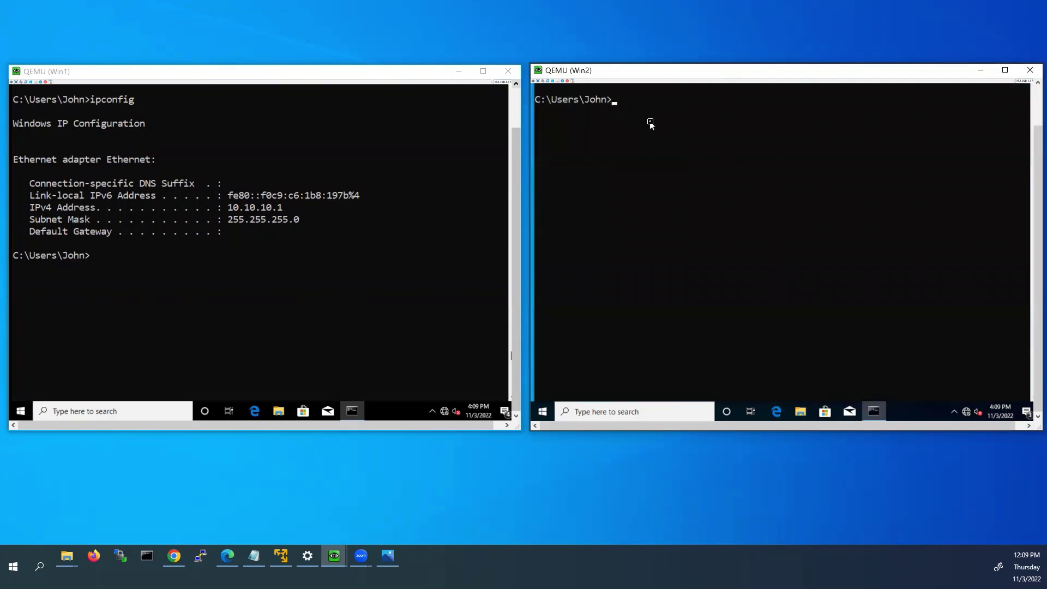
type("ping 10.10.10.1")
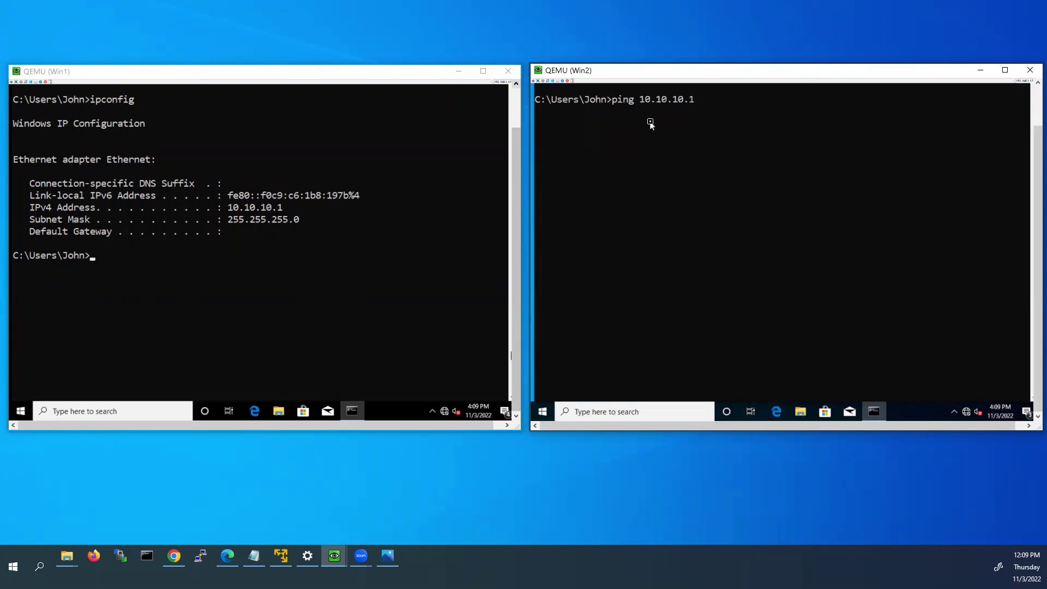
type(" -t")
key("Return")
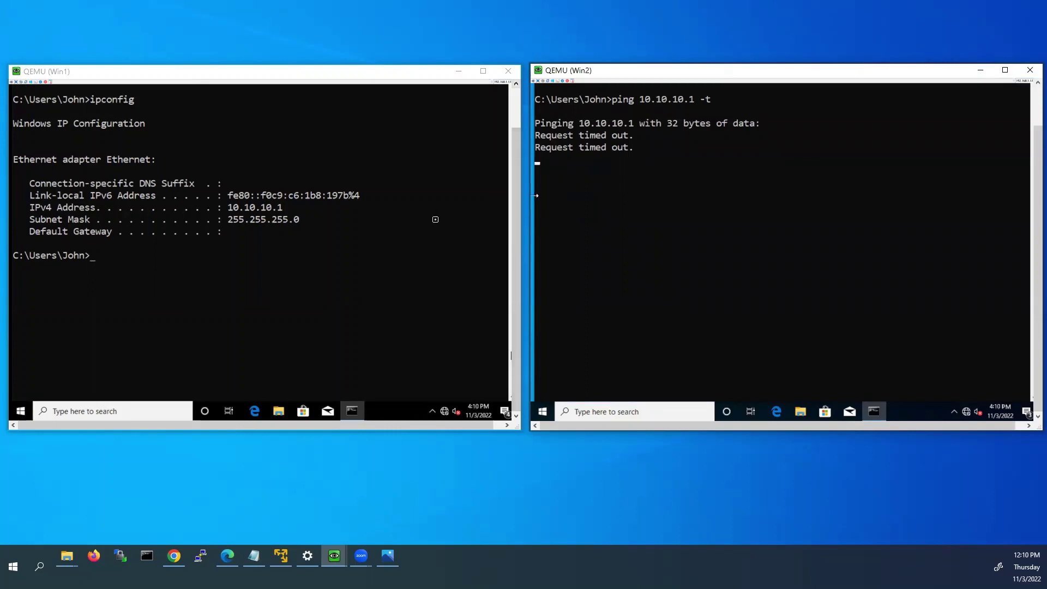
Search 'Fireall' on Win1 and open the Windows Defender Firewall control panel.
left_click(102, 411)
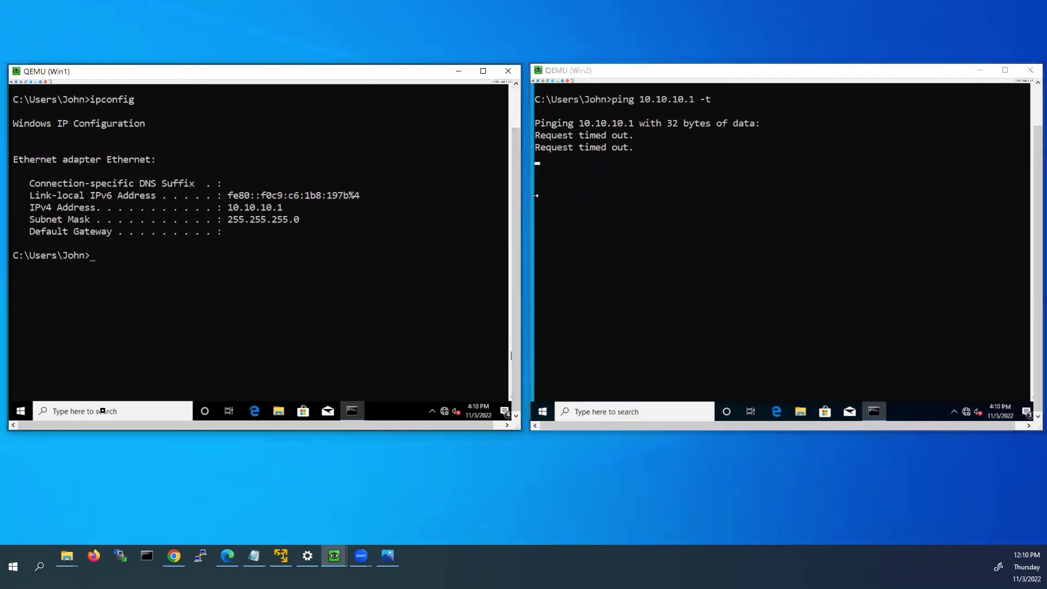
left_click(102, 412)
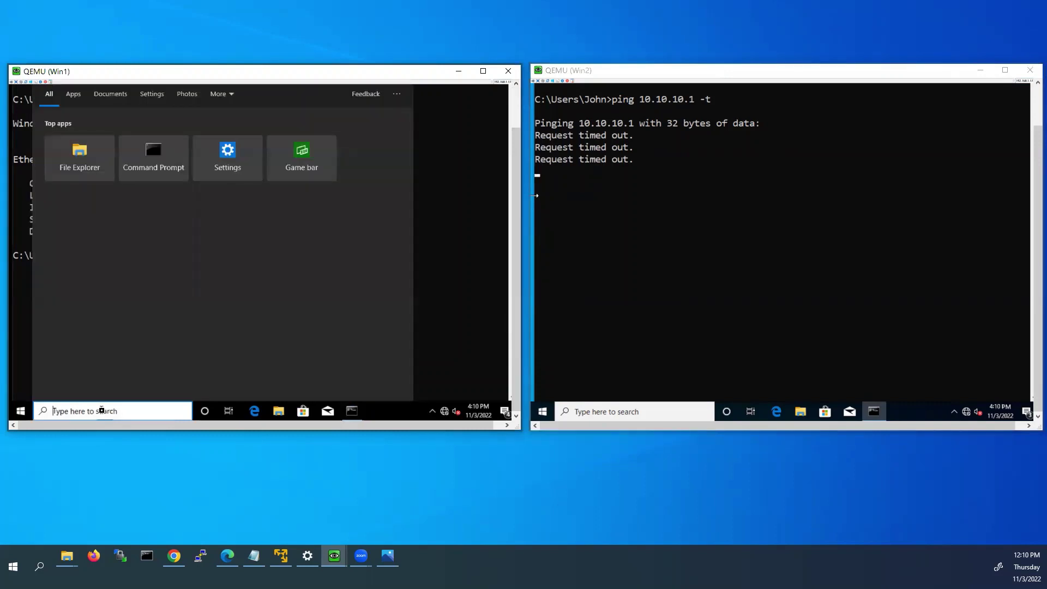
type("Firea")
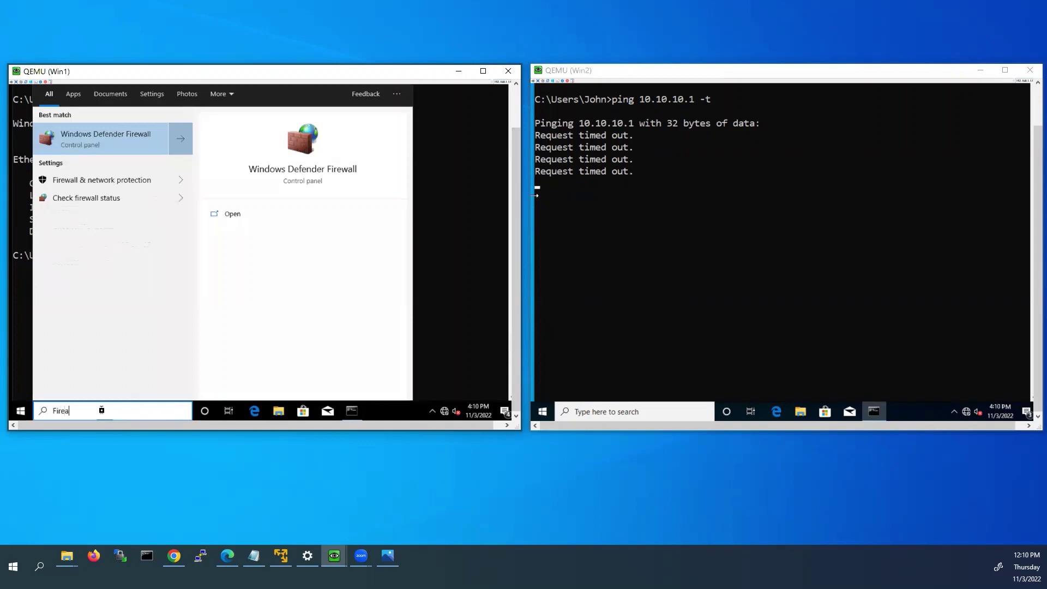
type("ll")
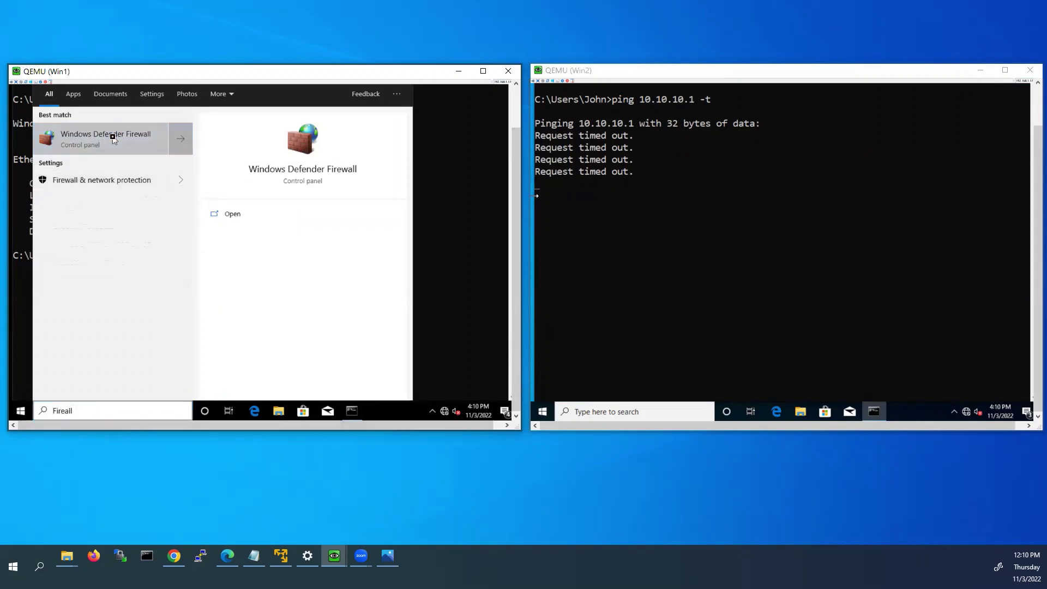
left_click(112, 134)
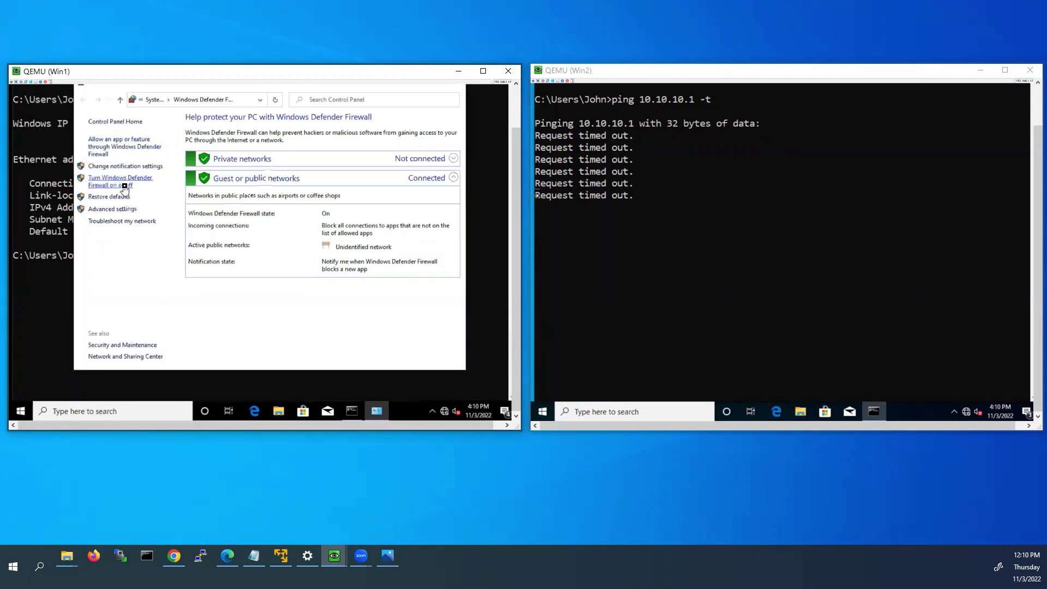
Switch Windows Defender Firewall off for both private and public networks on Win1.
left_click(124, 186)
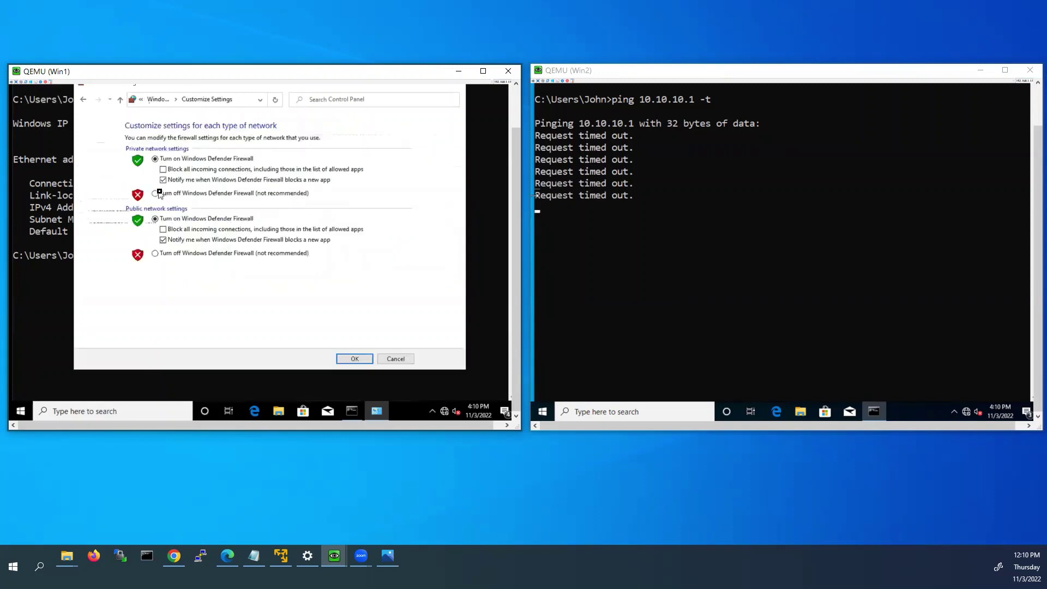
left_click(158, 193)
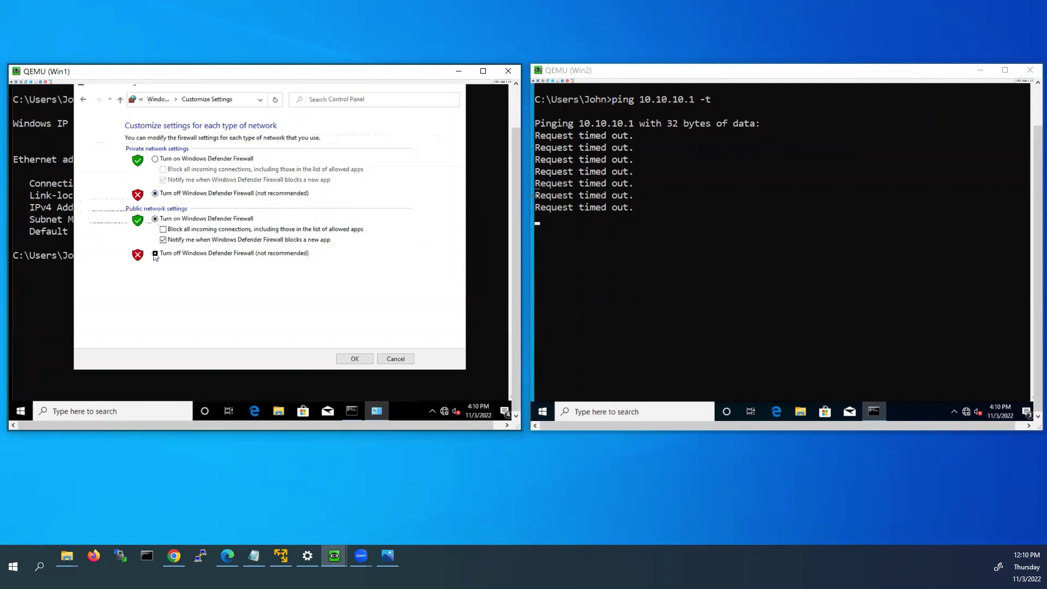
left_click(155, 253)
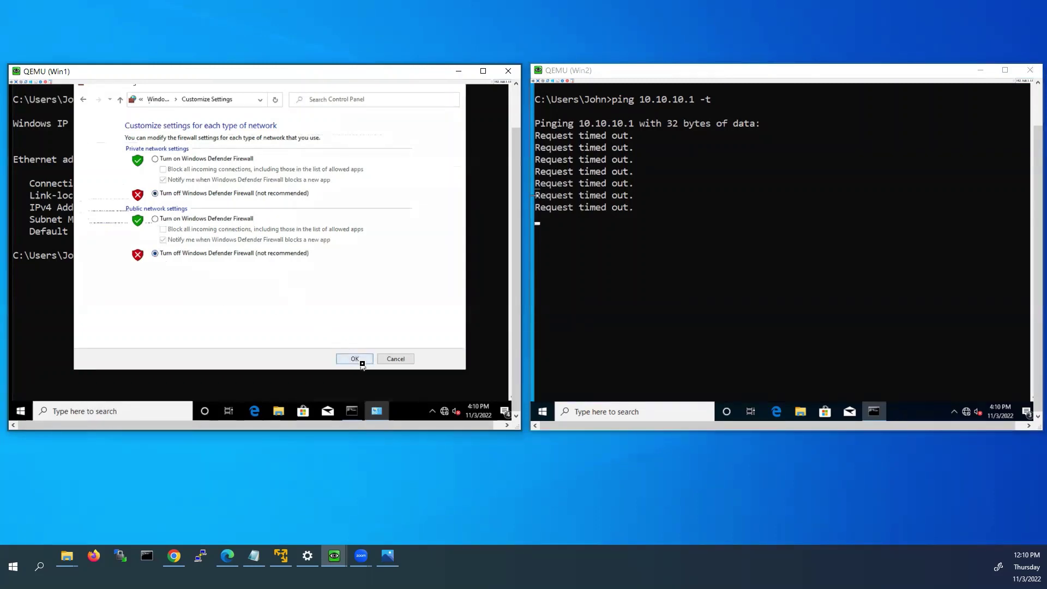
left_click(355, 359)
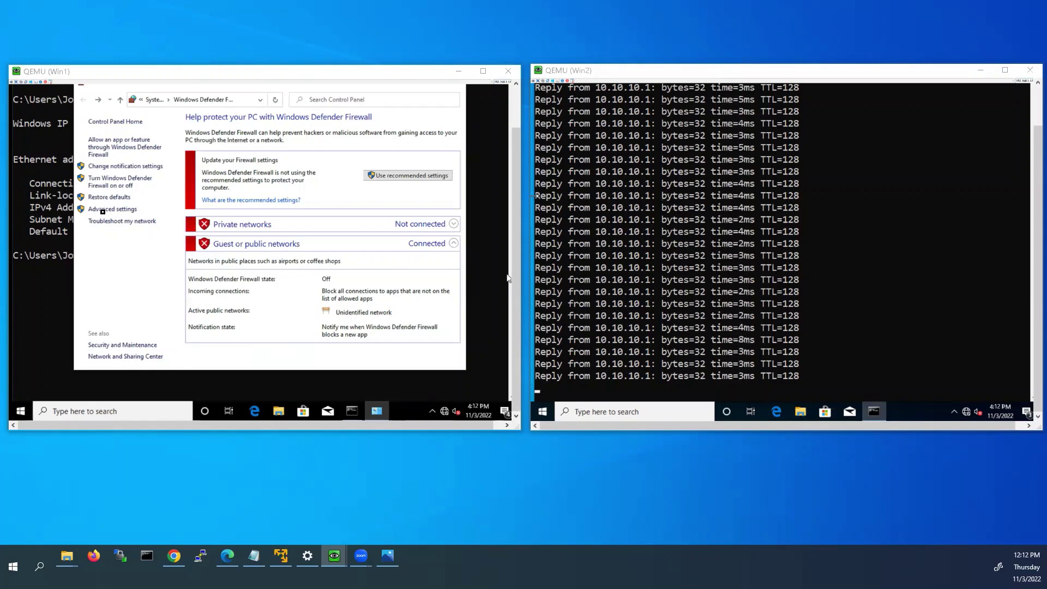
Switch Windows Defender Firewall on again for private and public networks on Win1.
left_click(105, 182)
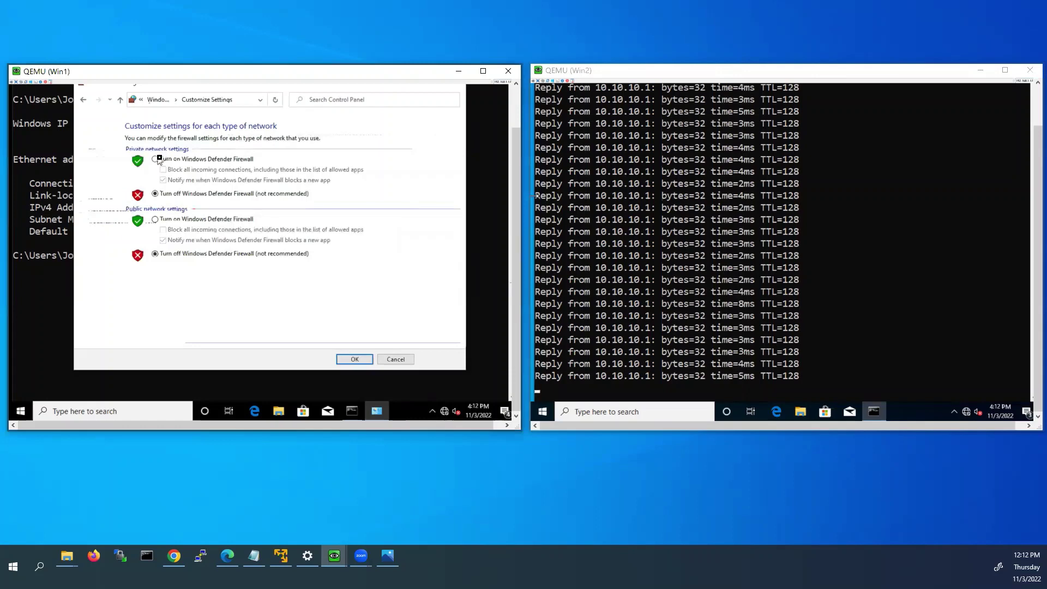
left_click(155, 158)
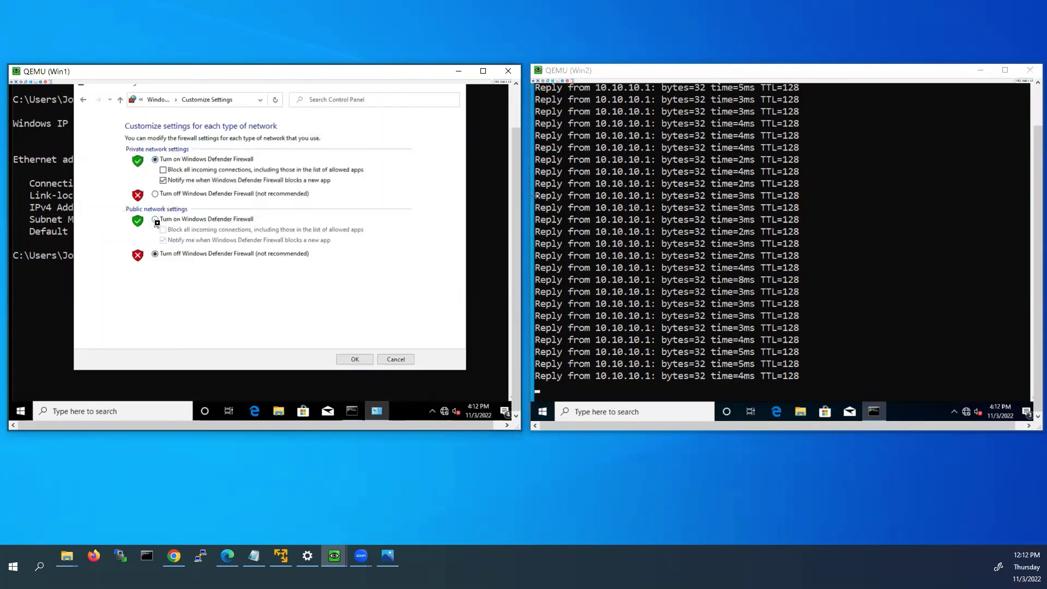
left_click(155, 218)
left_click(354, 359)
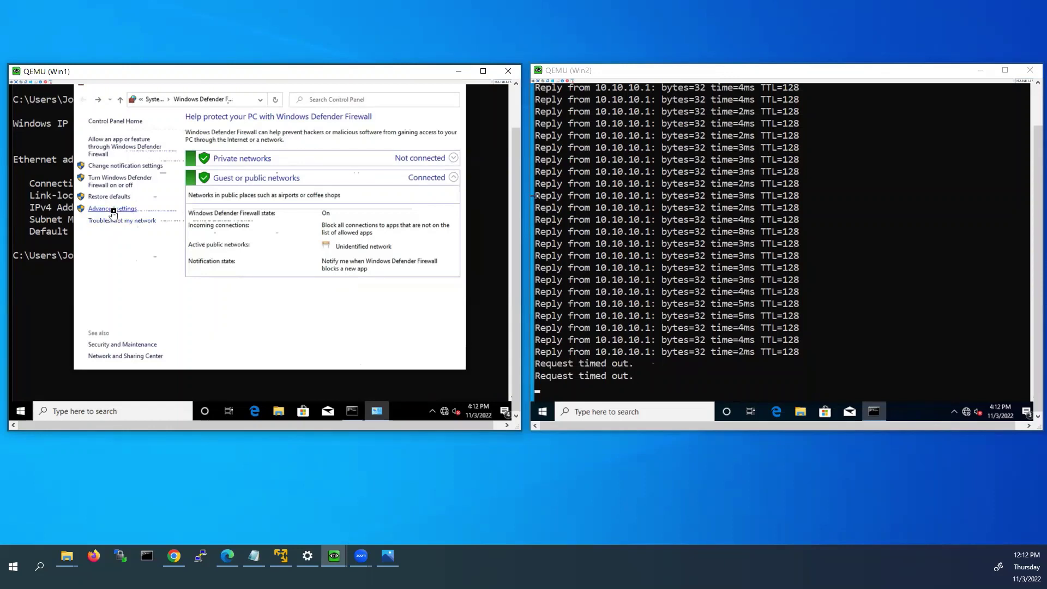
Open the Advanced Security console's Inbound Rules and scroll to the Echo Request ICMPv4-In rules.
left_click(113, 211)
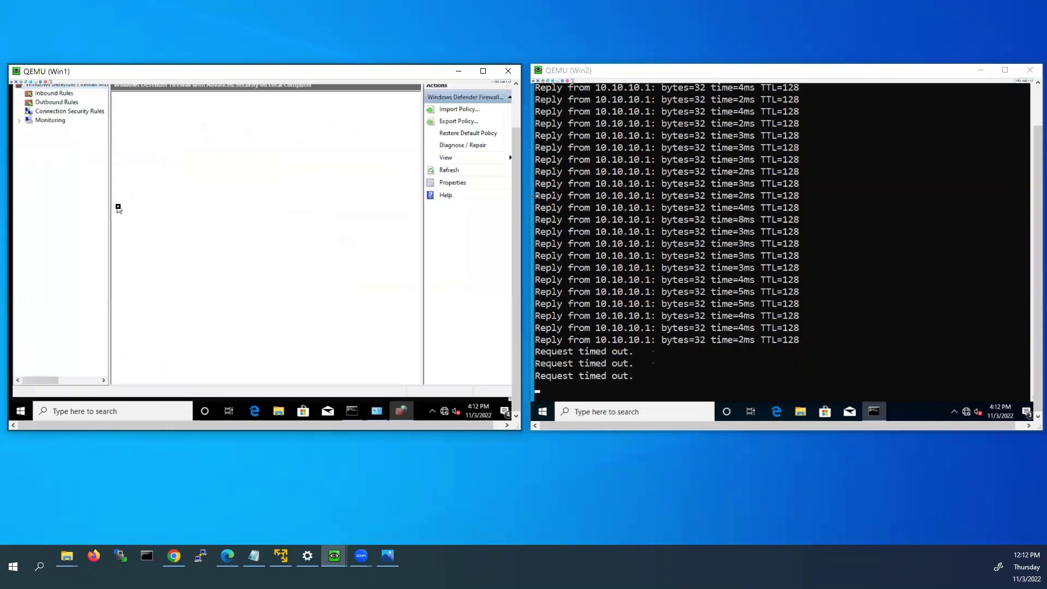
scroll(520, 108, "up", 2)
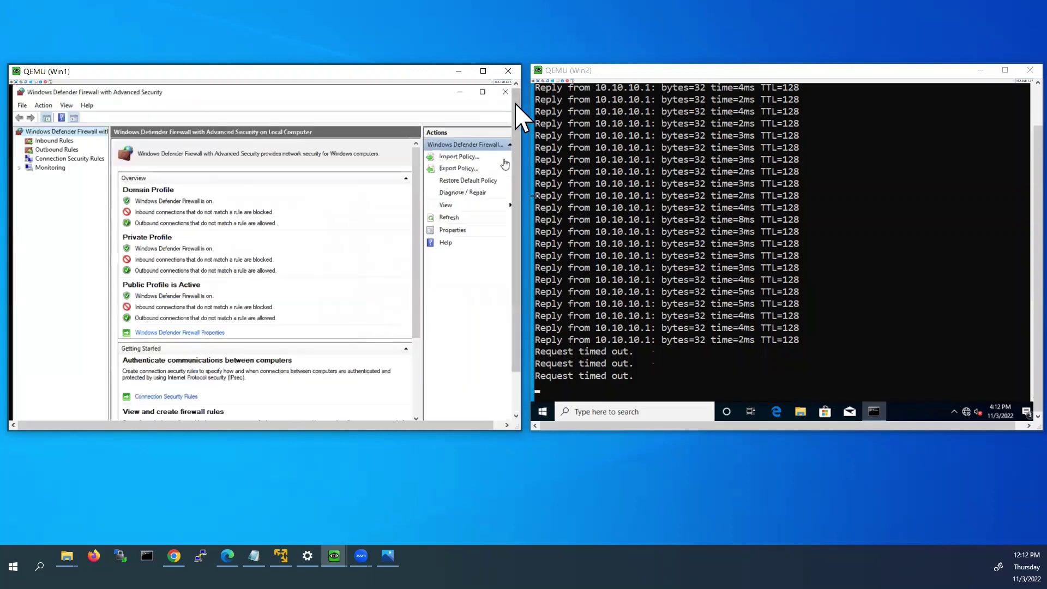
left_click(51, 143)
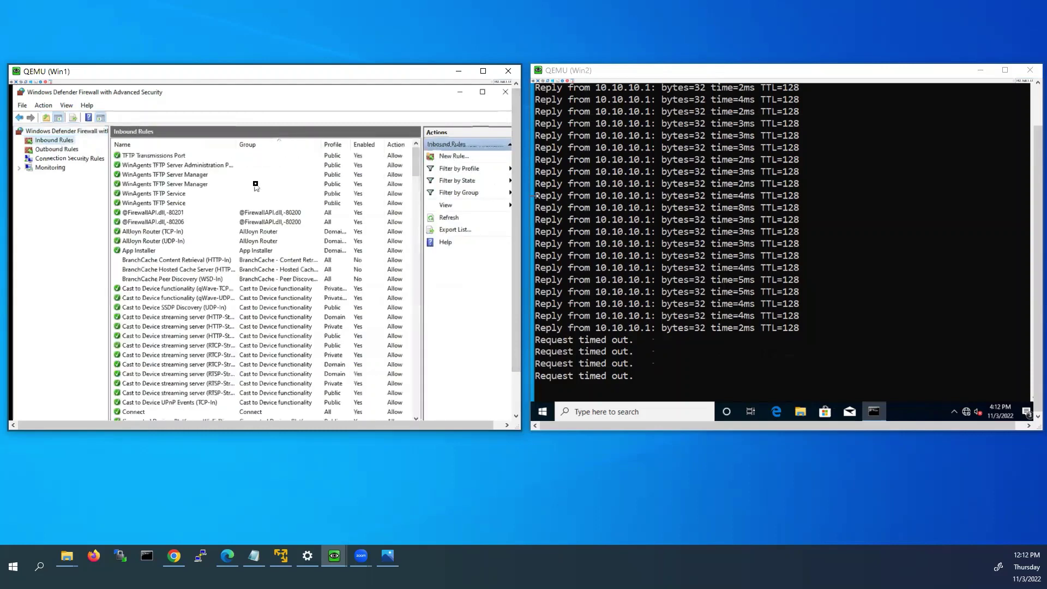
scroll(221, 228, "down", 15)
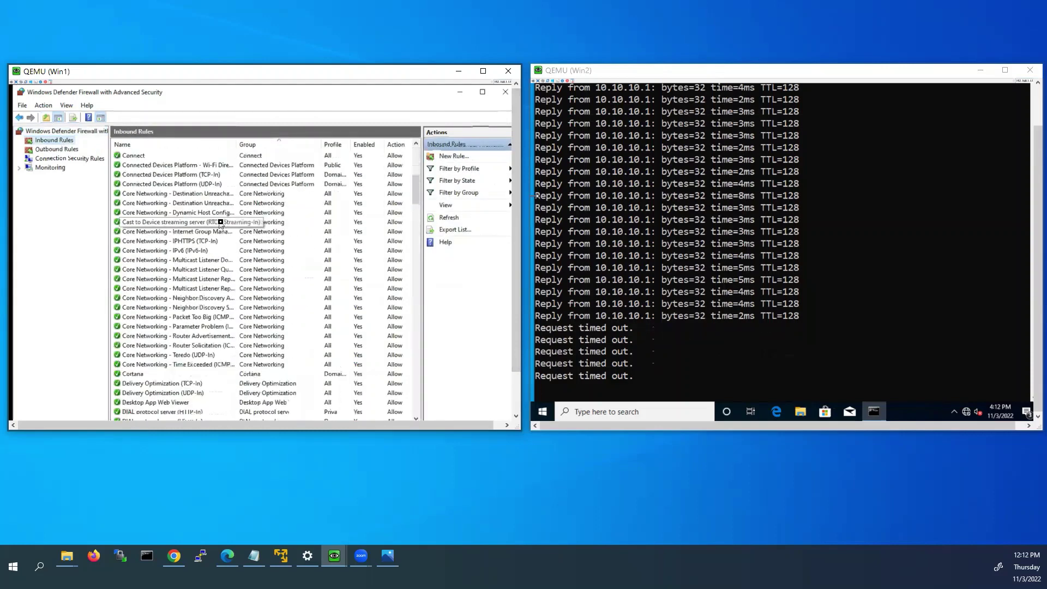
scroll(157, 301, "down", 2)
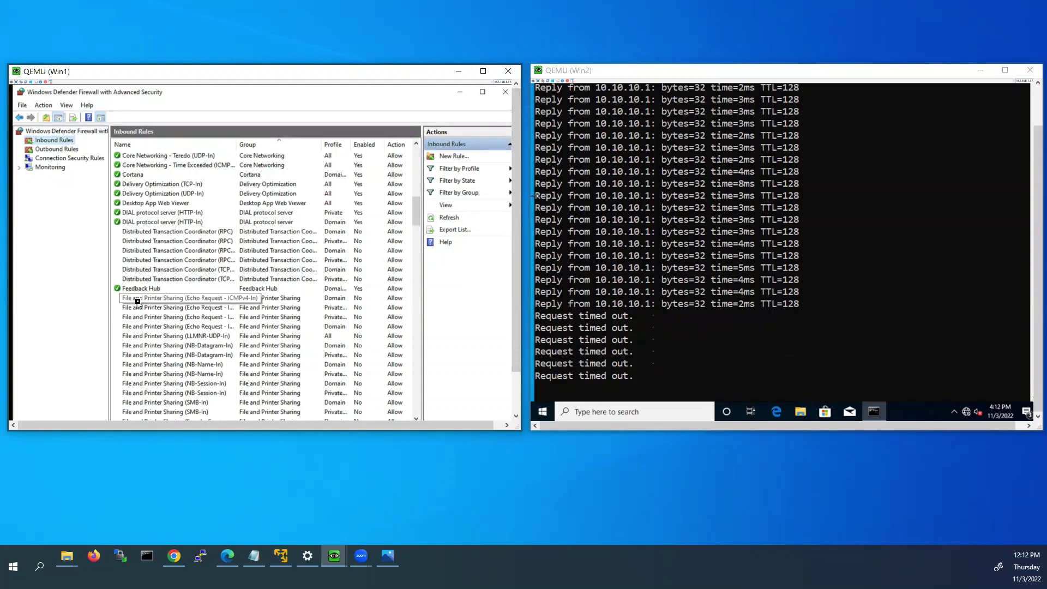
Enable the File and Printer Sharing (Echo Request - ICMPv4-In) inbound rule.
left_click(137, 300)
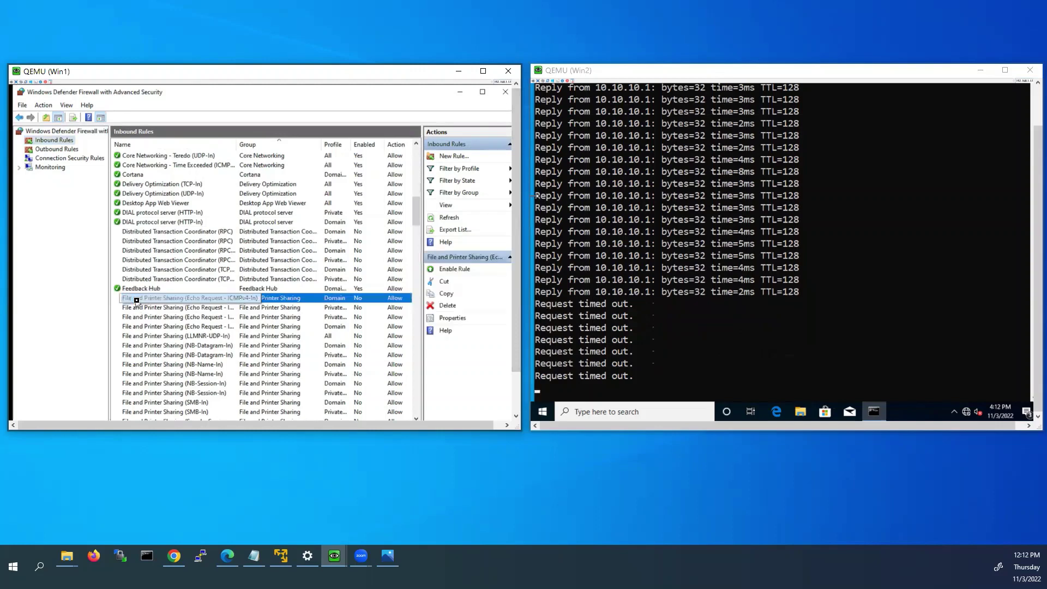
right_click(137, 301)
left_click(178, 304)
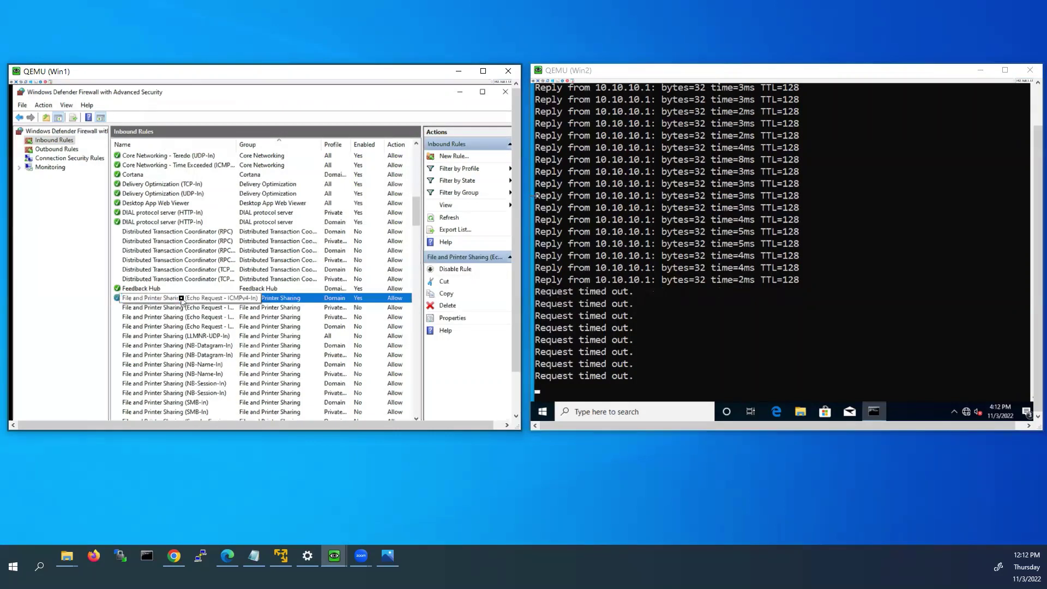
In the rule's Advanced properties, add Private and Public profiles and choose Allow edge traversal.
right_click(181, 298)
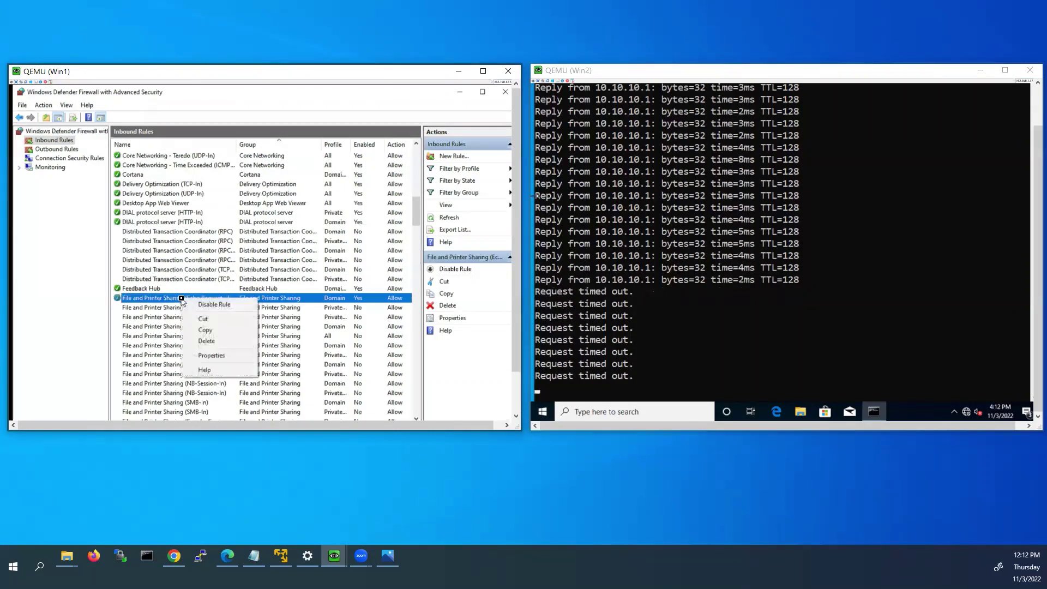
left_click(239, 358)
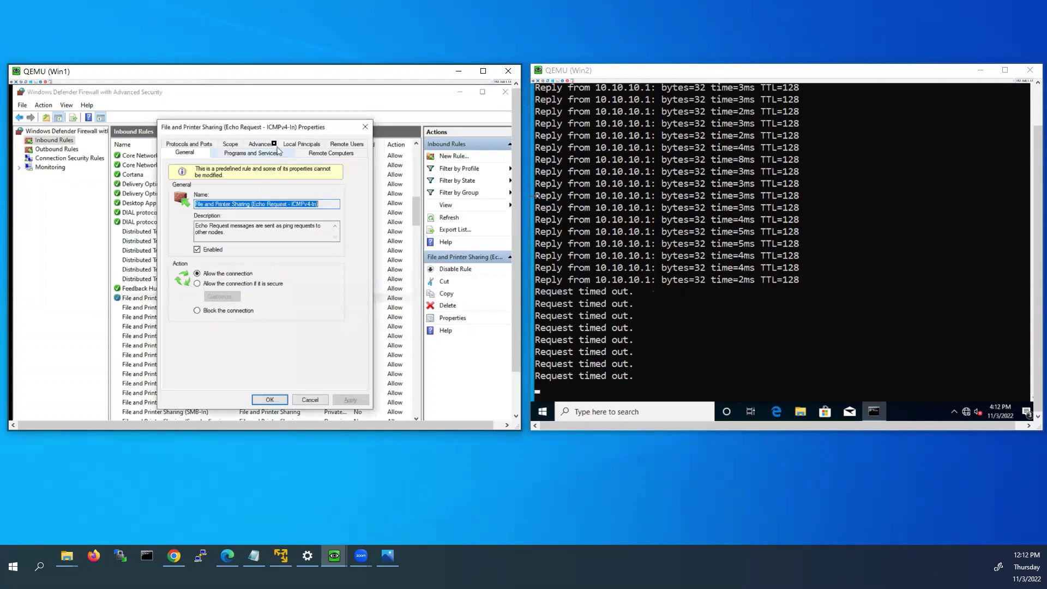
left_click(268, 146)
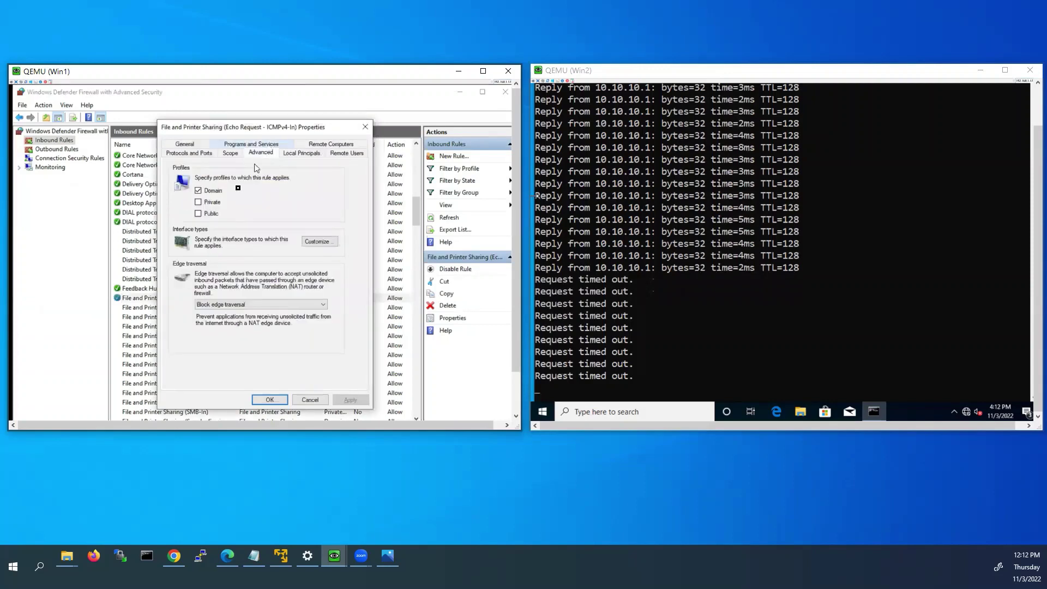
left_click(199, 203)
left_click(199, 214)
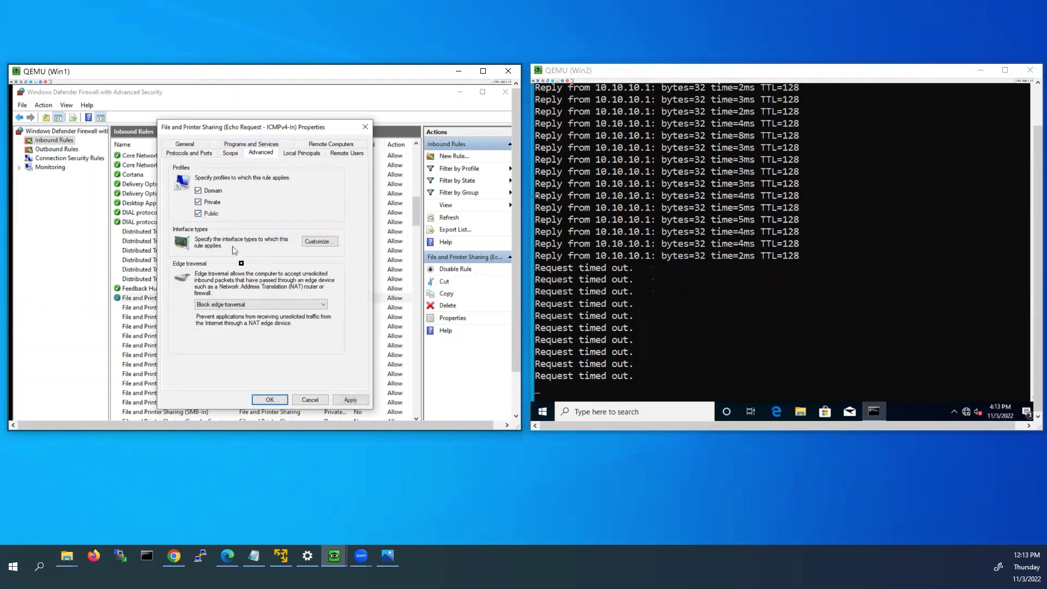
left_click(246, 305)
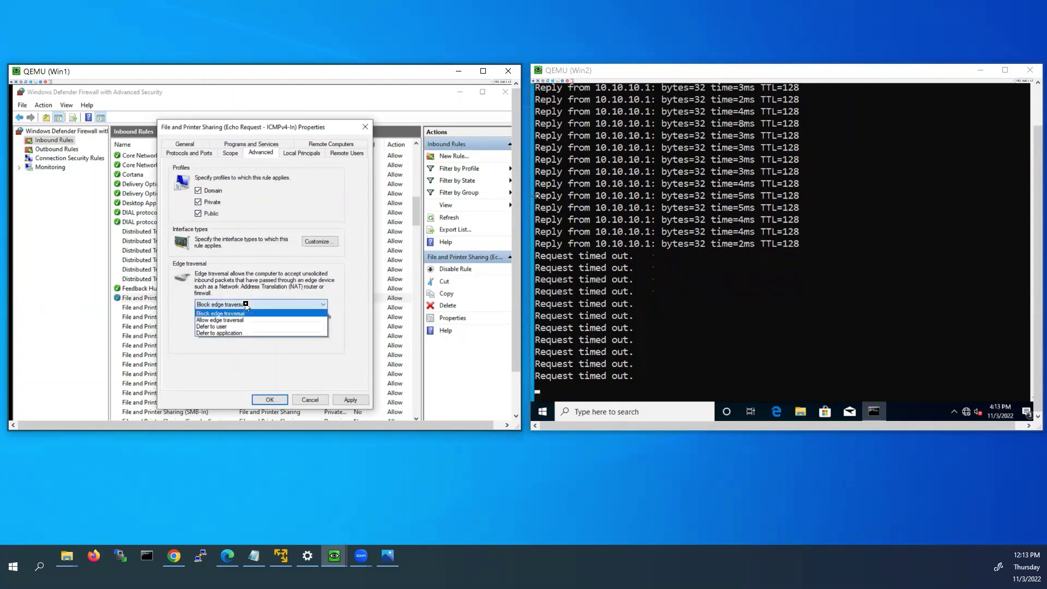
left_click(238, 321)
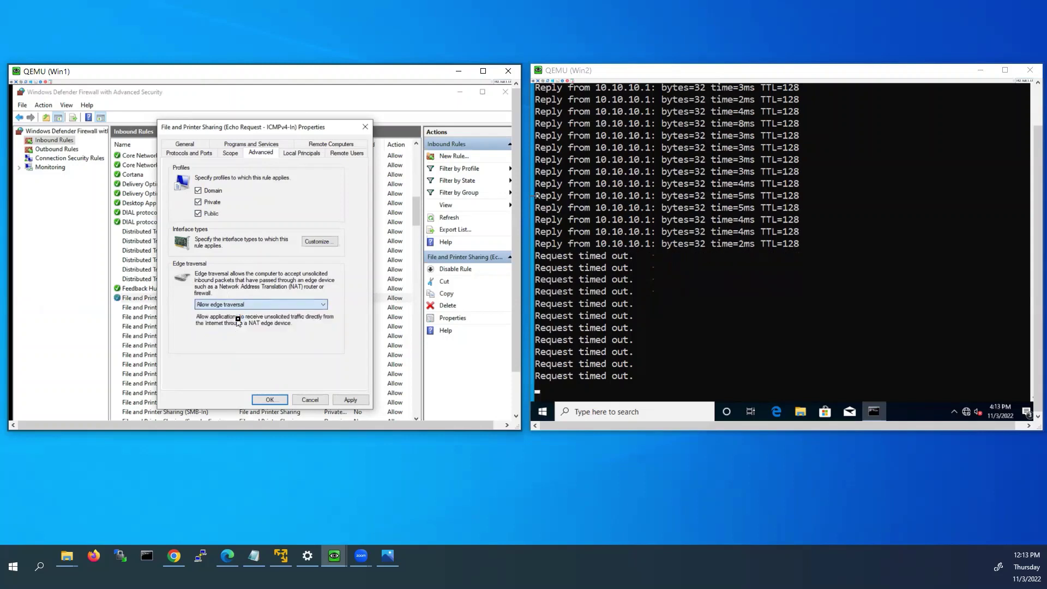
left_click(270, 401)
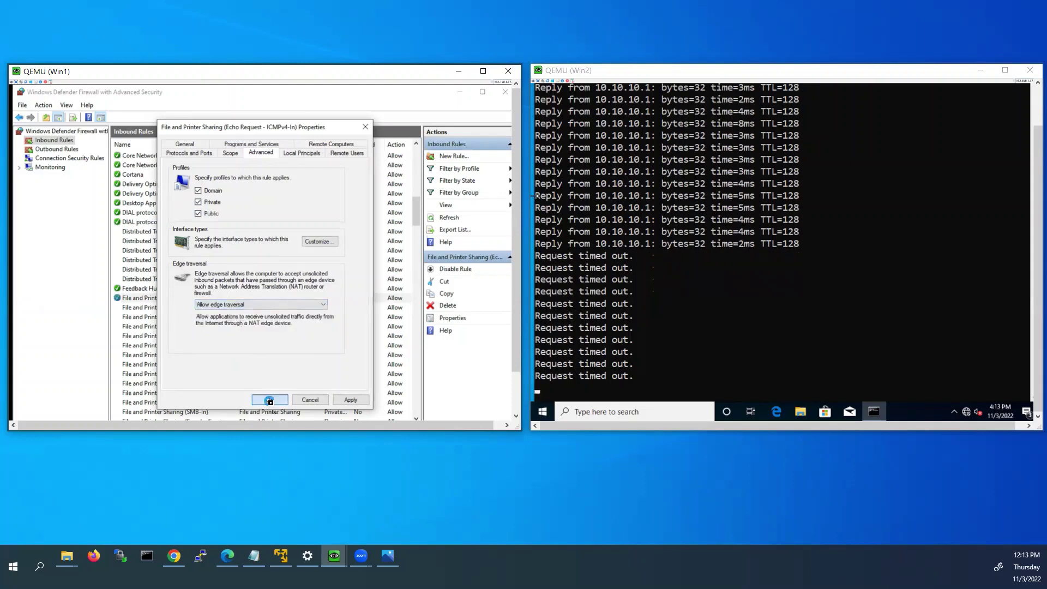